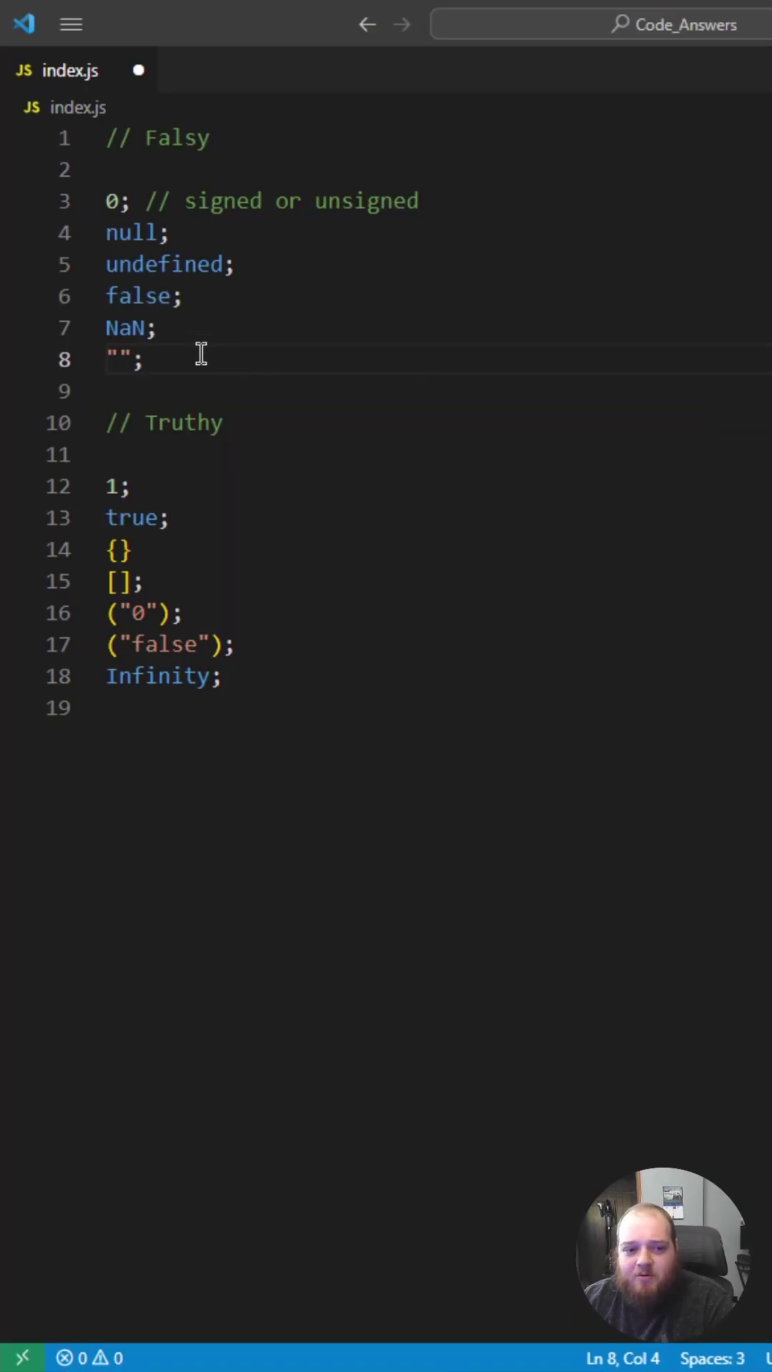
{"action": "left_click_drag", "start_coordinate": [146, 360], "coordinate": [105, 201]}
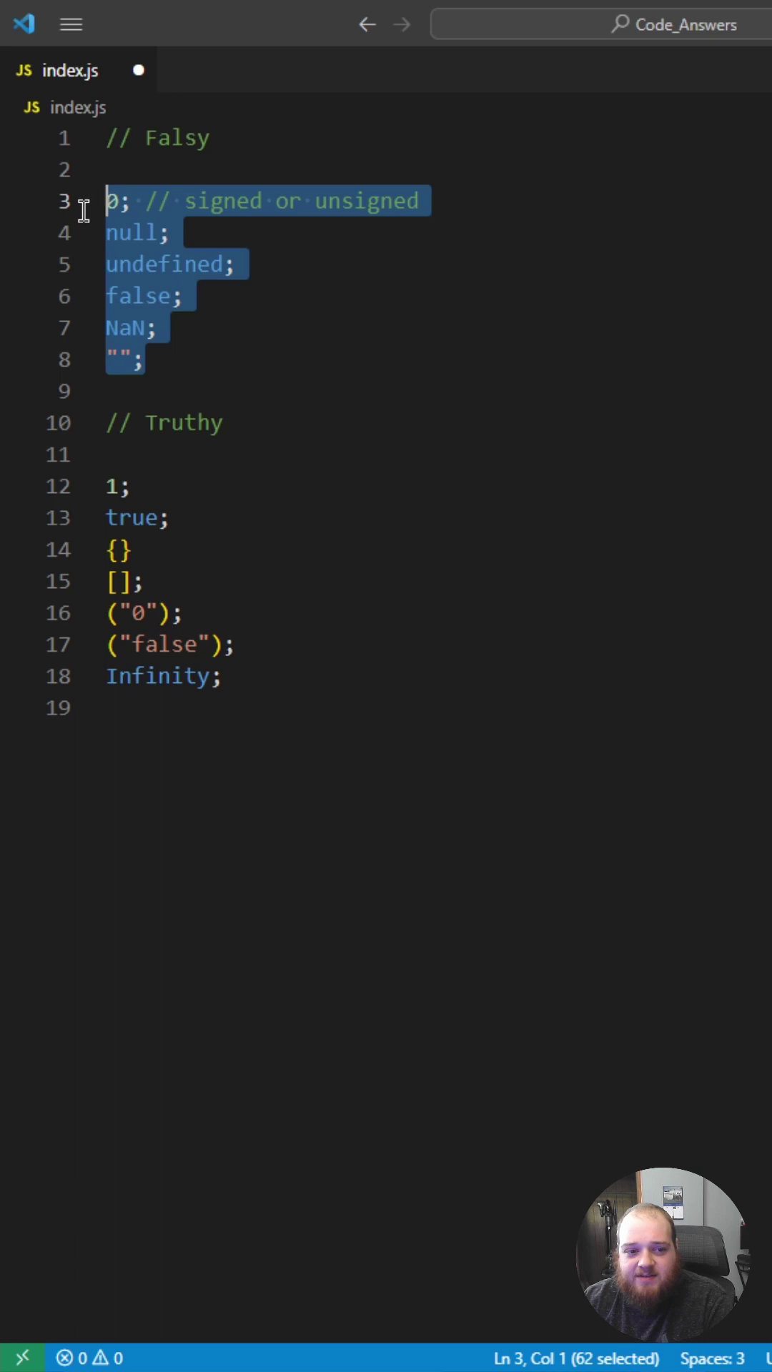
{"action": "double_click", "coordinate": [215, 202]}
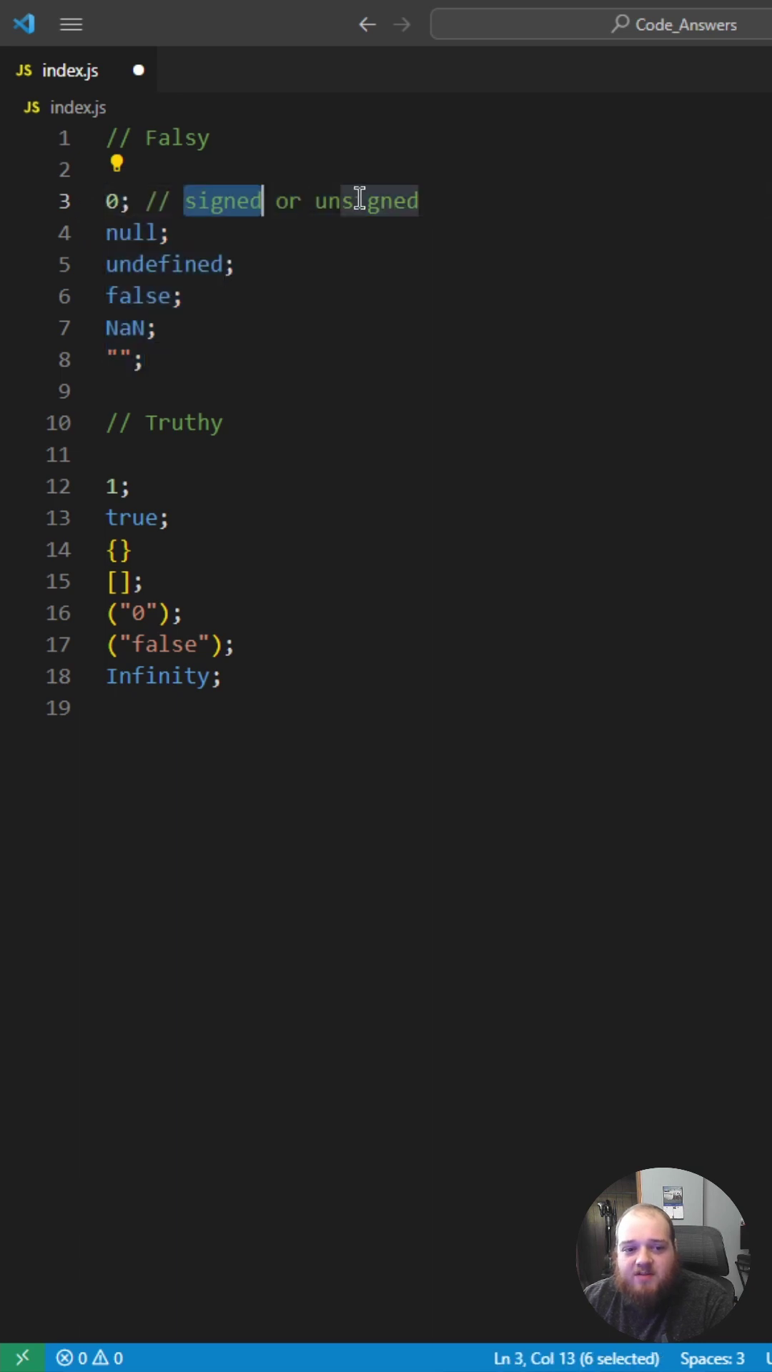
{"action": "double_click", "coordinate": [365, 203]}
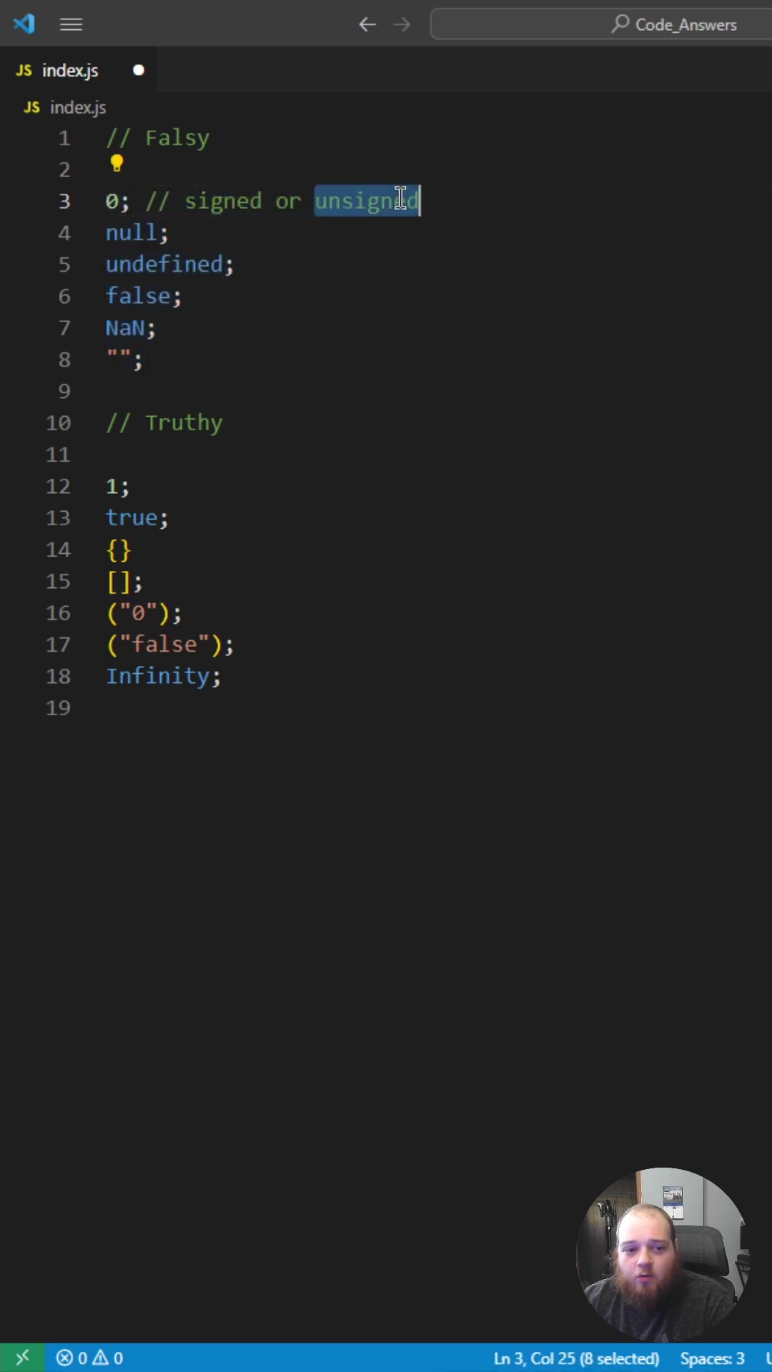
{"action": "double_click", "coordinate": [133, 233]}
{"action": "double_click", "coordinate": [161, 264]}
{"action": "double_click", "coordinate": [139, 297]}
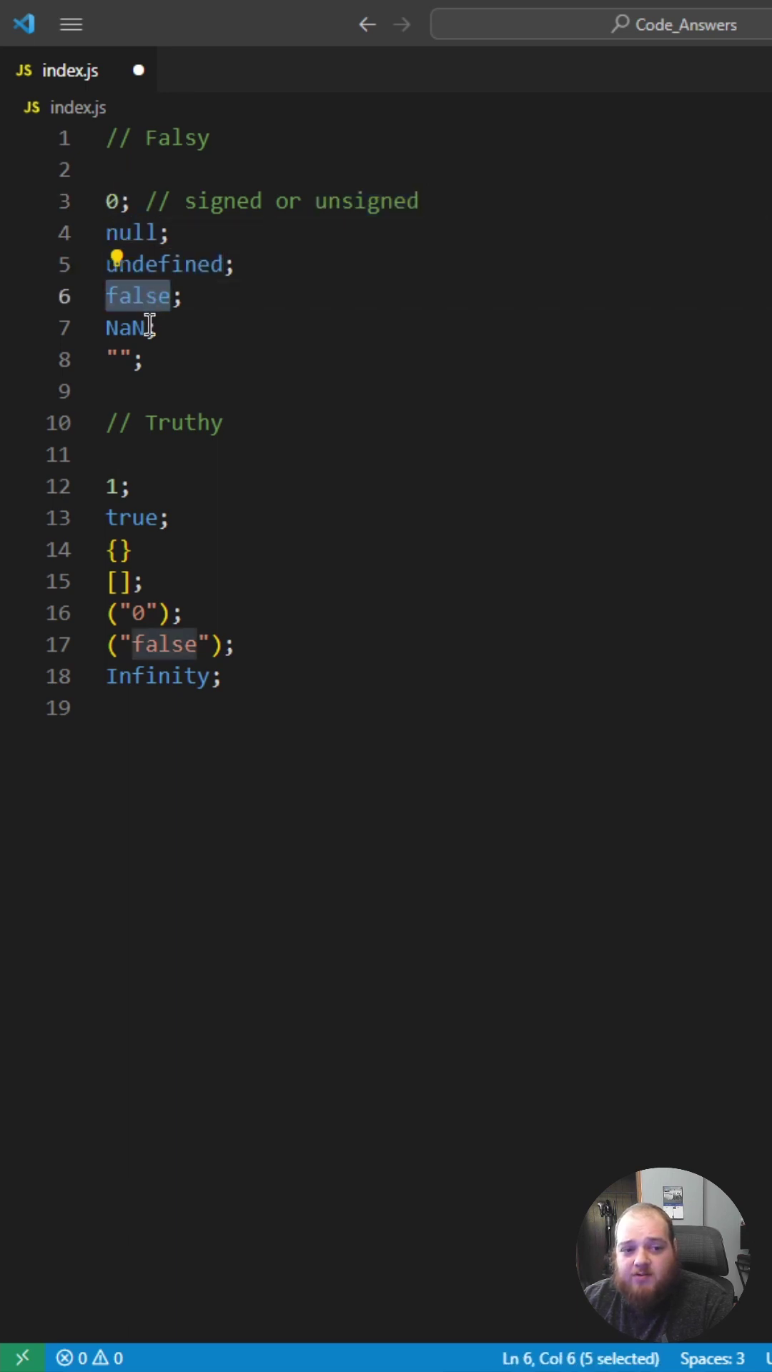
{"action": "double_click", "coordinate": [126, 328]}
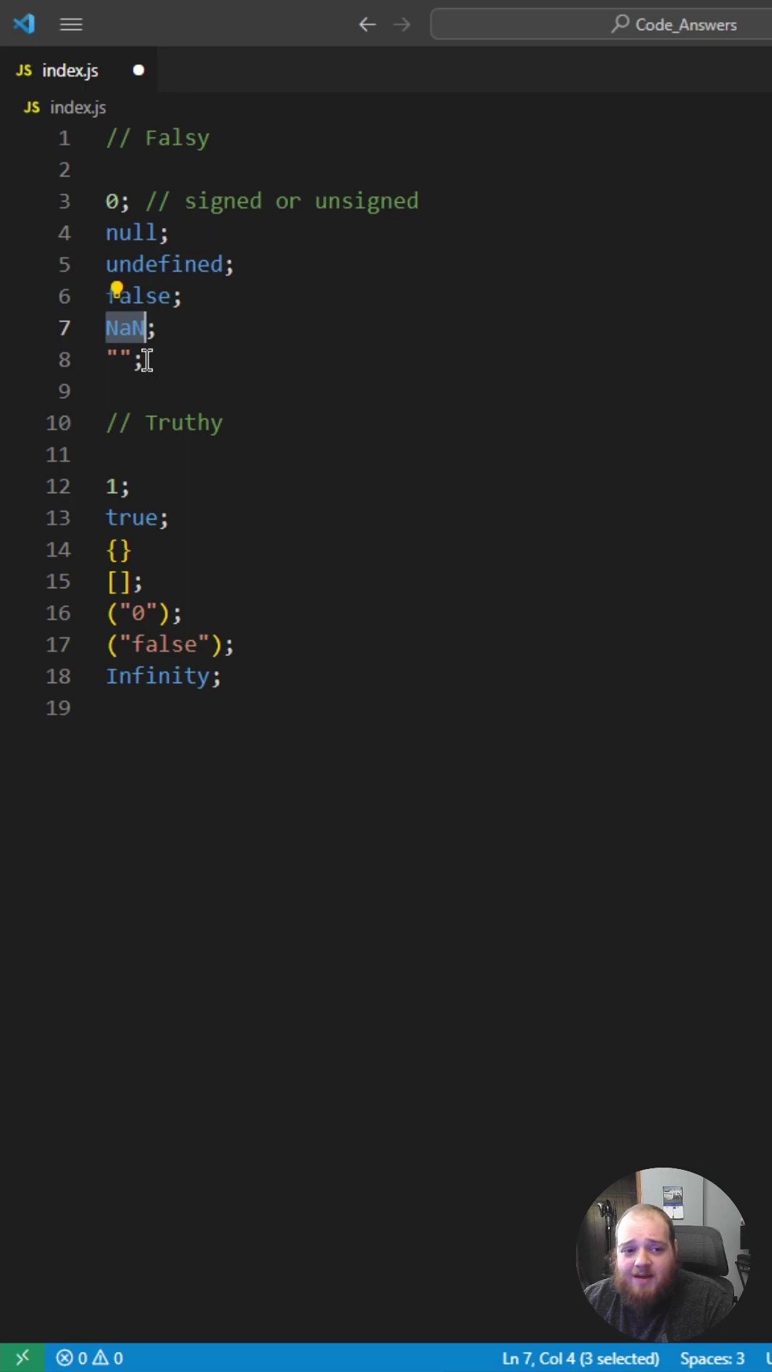
{"action": "double_click", "coordinate": [131, 360]}
{"action": "left_click", "coordinate": [155, 360]}
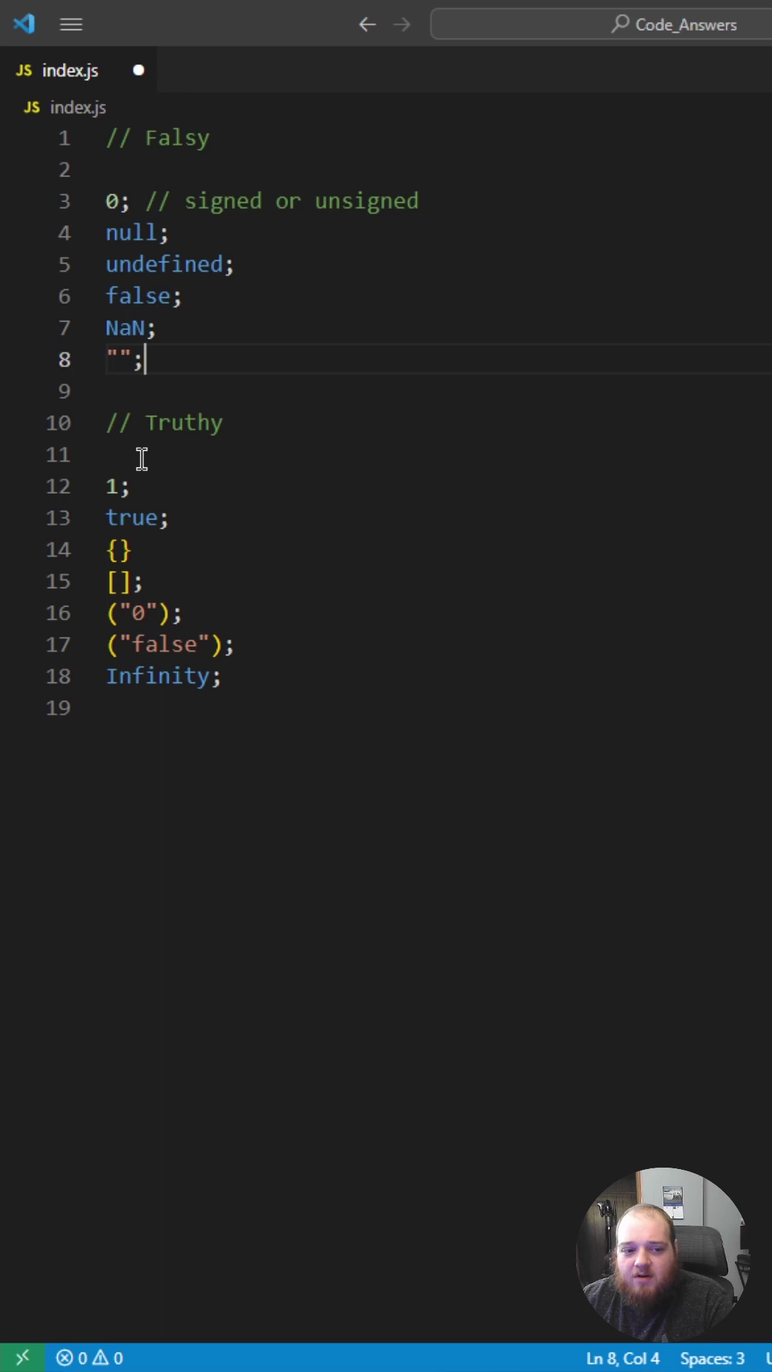
{"action": "left_click_drag", "start_coordinate": [150, 360], "coordinate": [112, 202]}
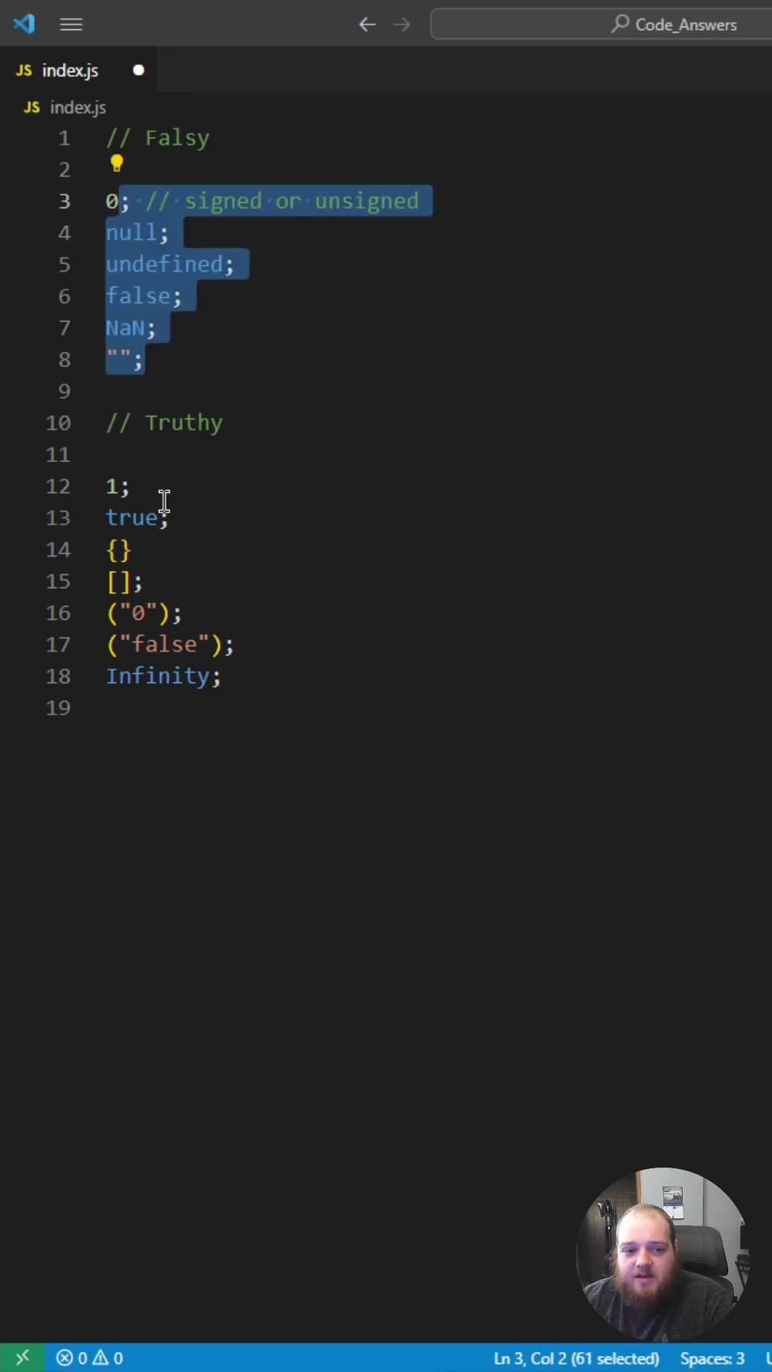
{"action": "left_click", "coordinate": [137, 487]}
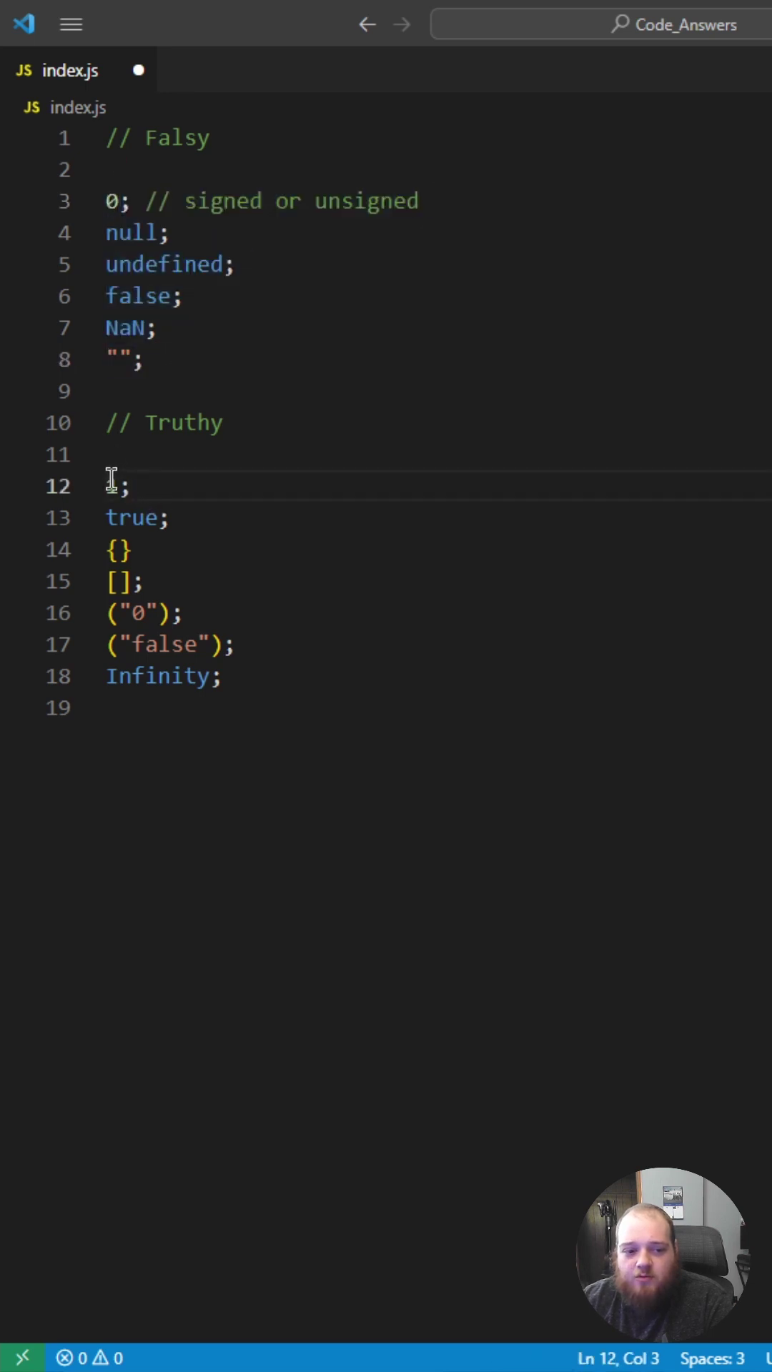
{"action": "left_click", "coordinate": [107, 486]}
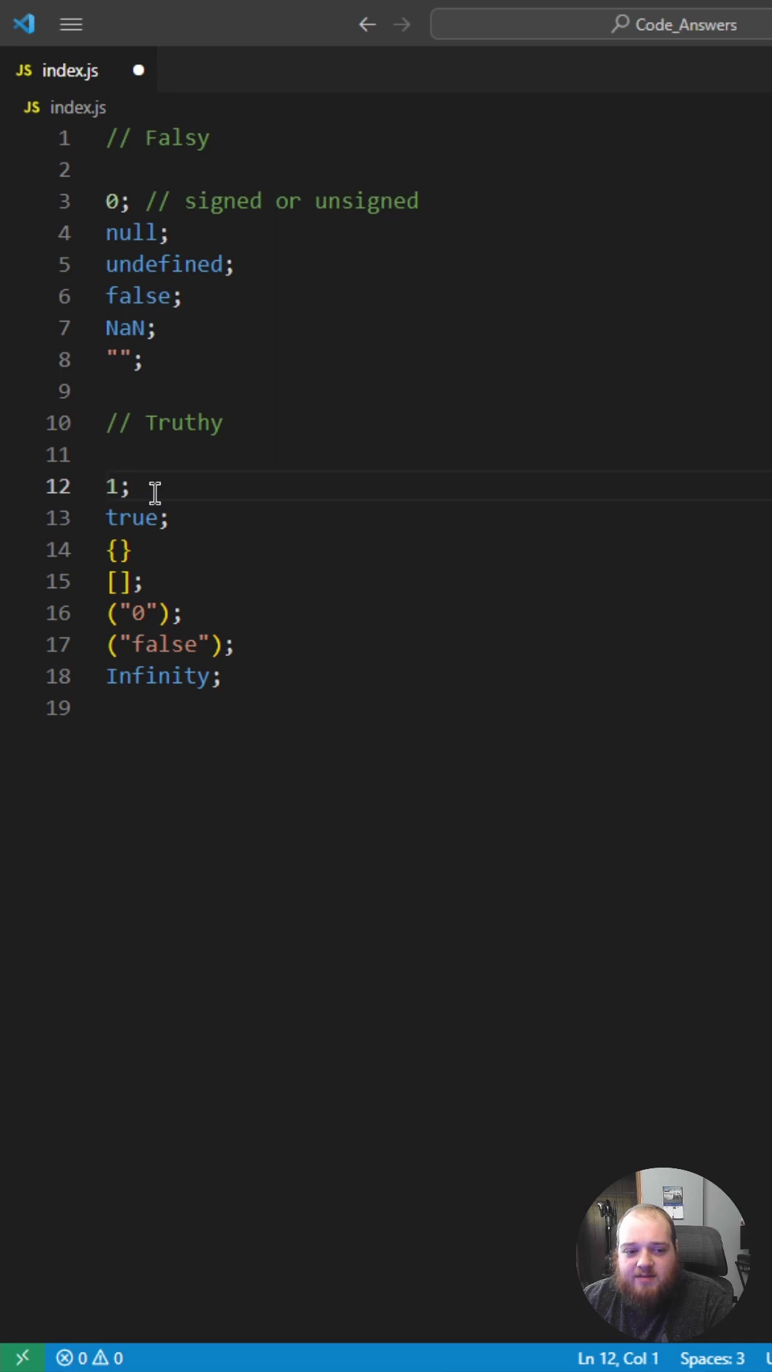
{"action": "left_click", "coordinate": [150, 488]}
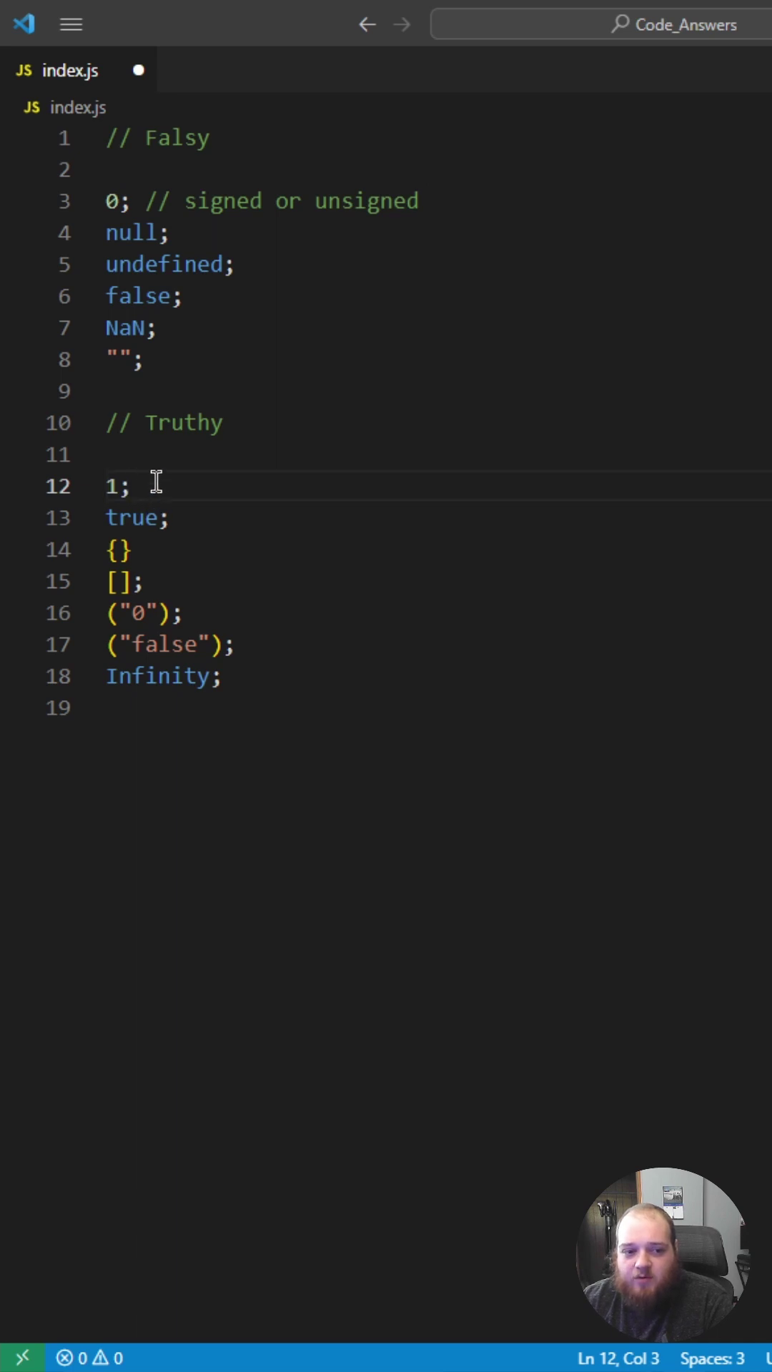
{"action": "left_click", "coordinate": [158, 518]}
{"action": "left_click_drag", "start_coordinate": [172, 518], "coordinate": [108, 518]}
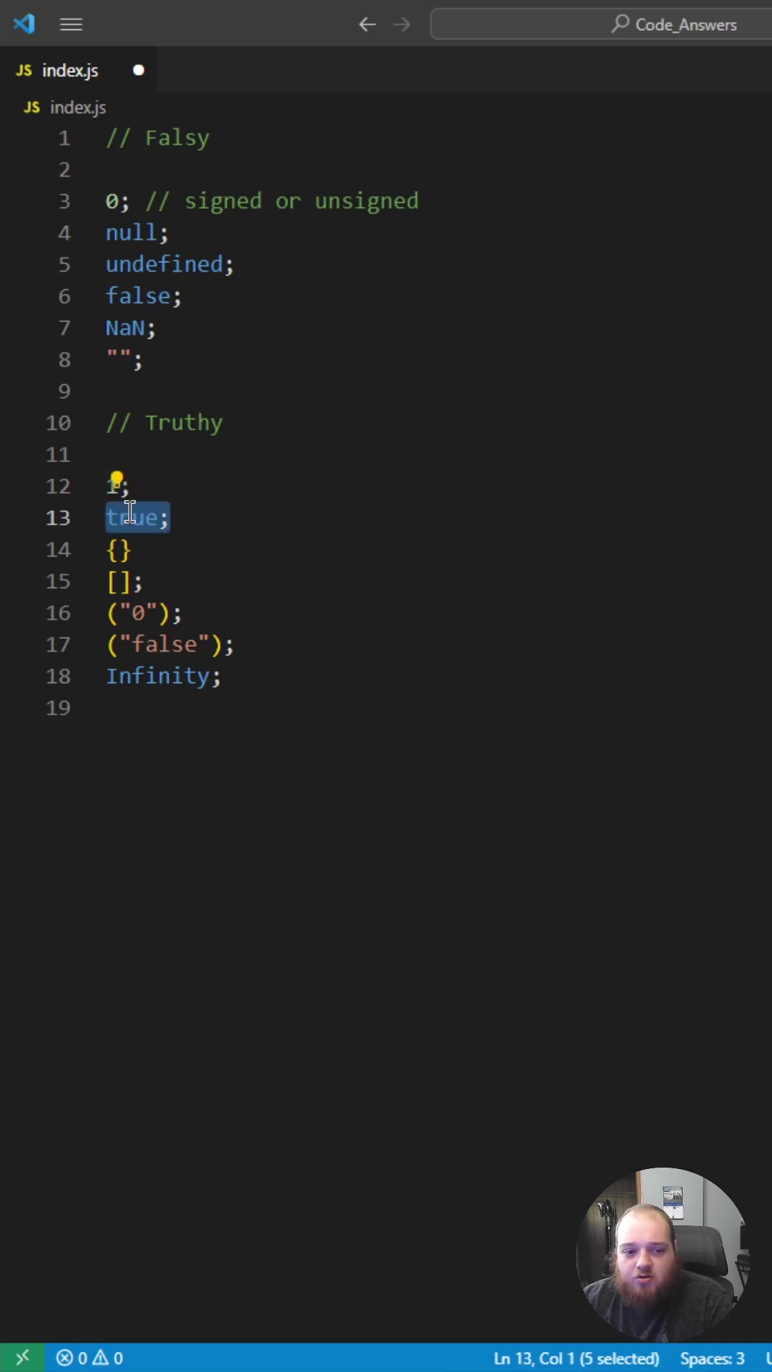
{"action": "double_click", "coordinate": [132, 517]}
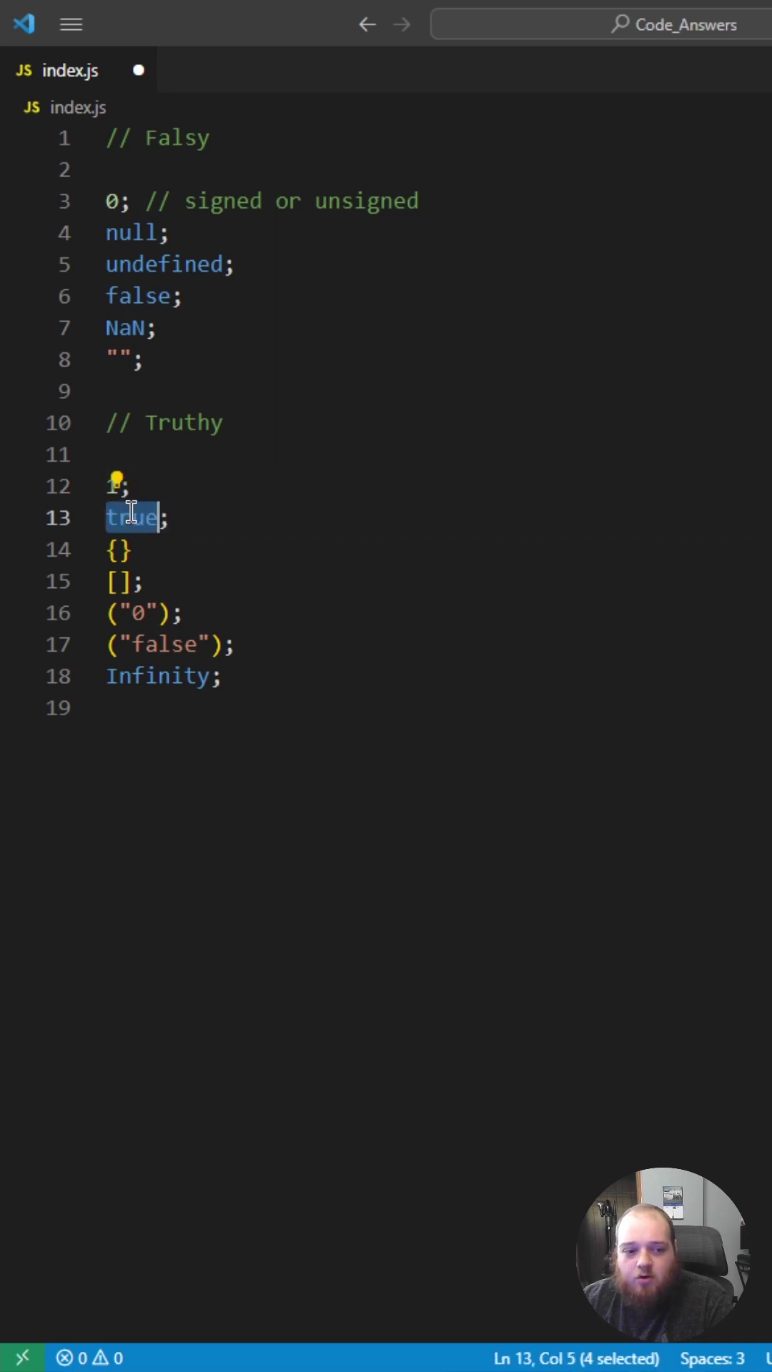
{"action": "double_click", "coordinate": [169, 678]}
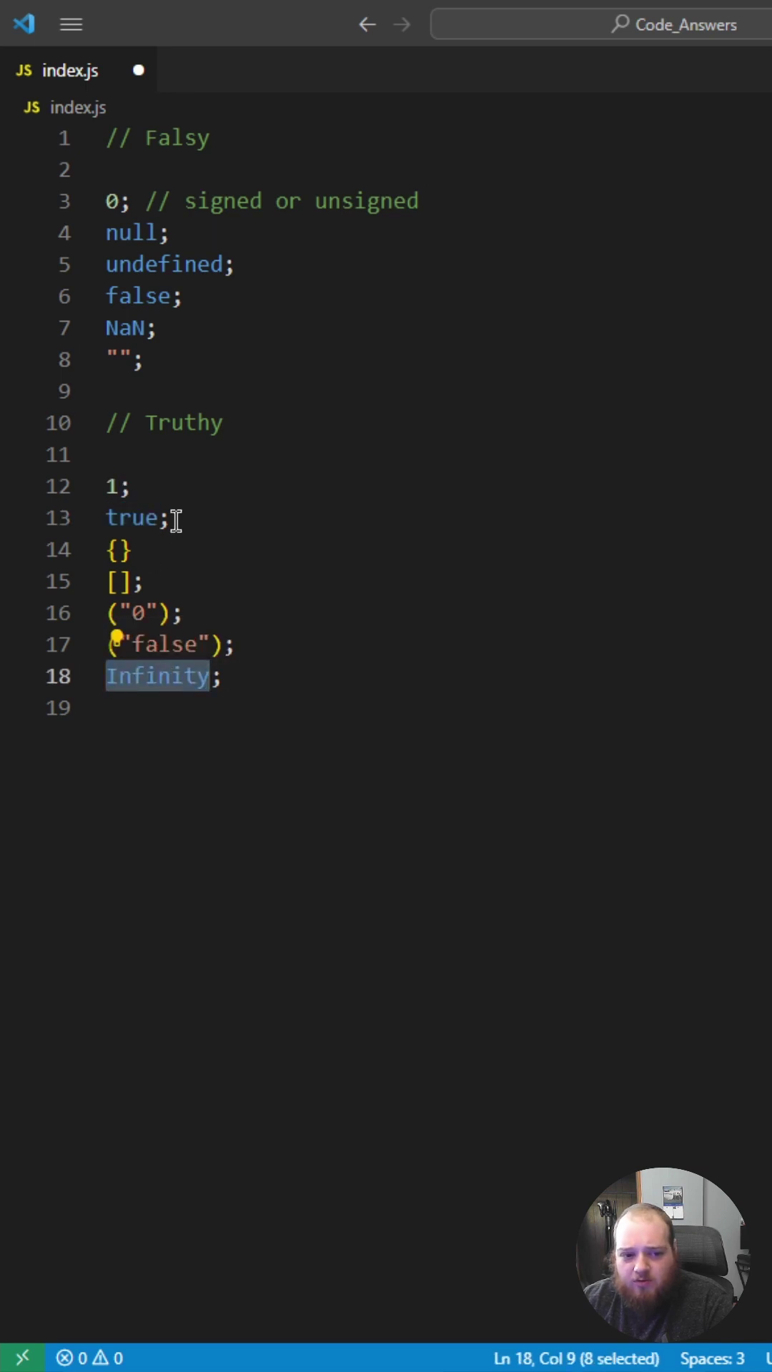
{"action": "left_click", "coordinate": [121, 549]}
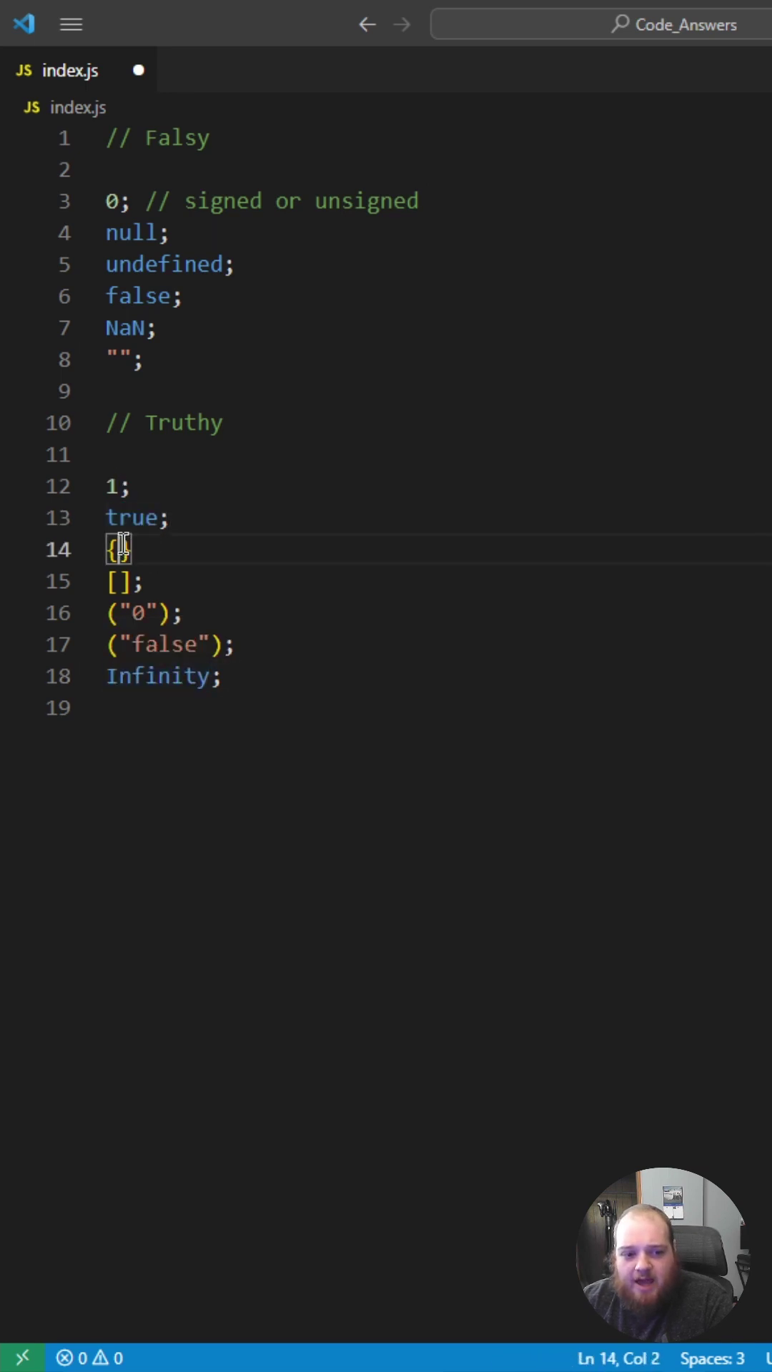
{"action": "left_click", "coordinate": [121, 582]}
{"action": "left_click", "coordinate": [150, 581]}
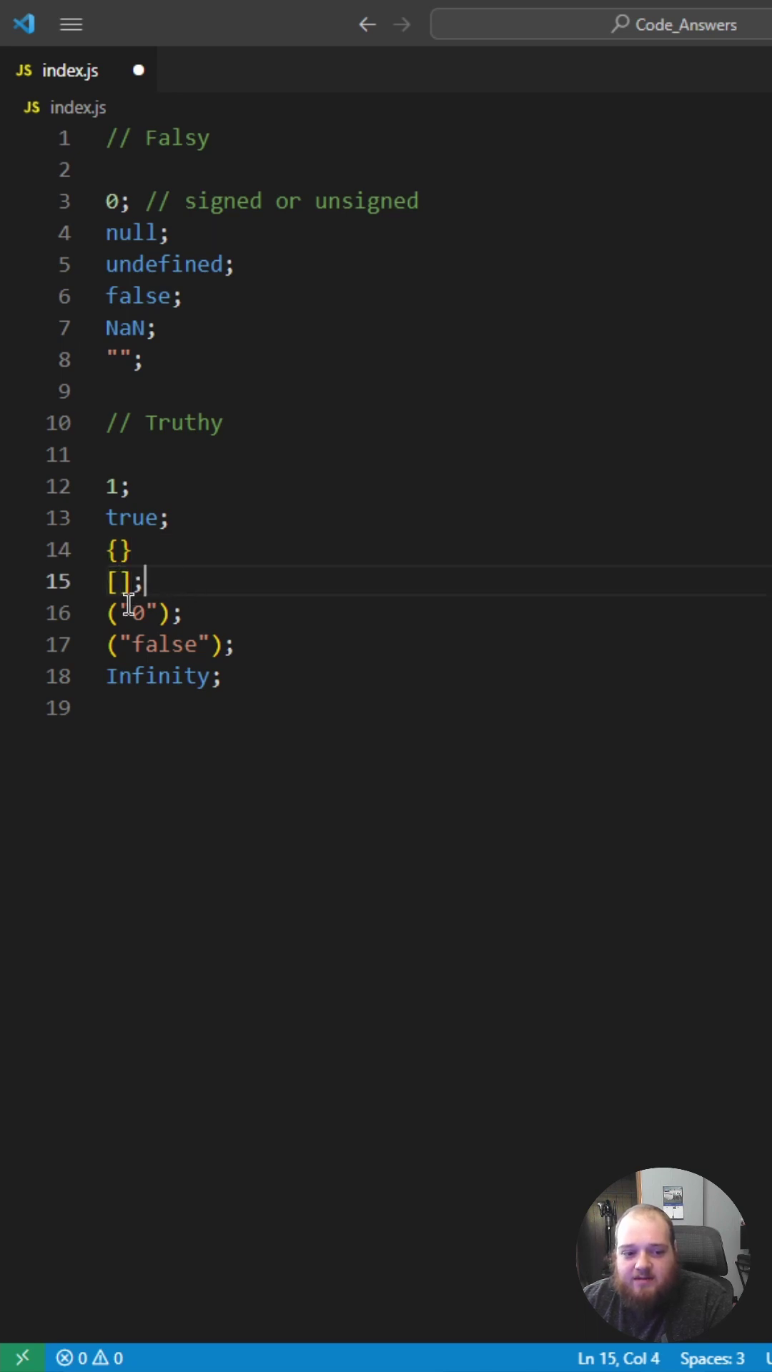
{"action": "mouse_move", "coordinate": [120, 613]}
{"action": "left_mouse_down"}
{"action": "mouse_move", "coordinate": [157, 613]}
{"action": "mouse_move", "coordinate": [224, 644]}
{"action": "left_mouse_up"}
{"action": "left_click", "coordinate": [236, 644]}
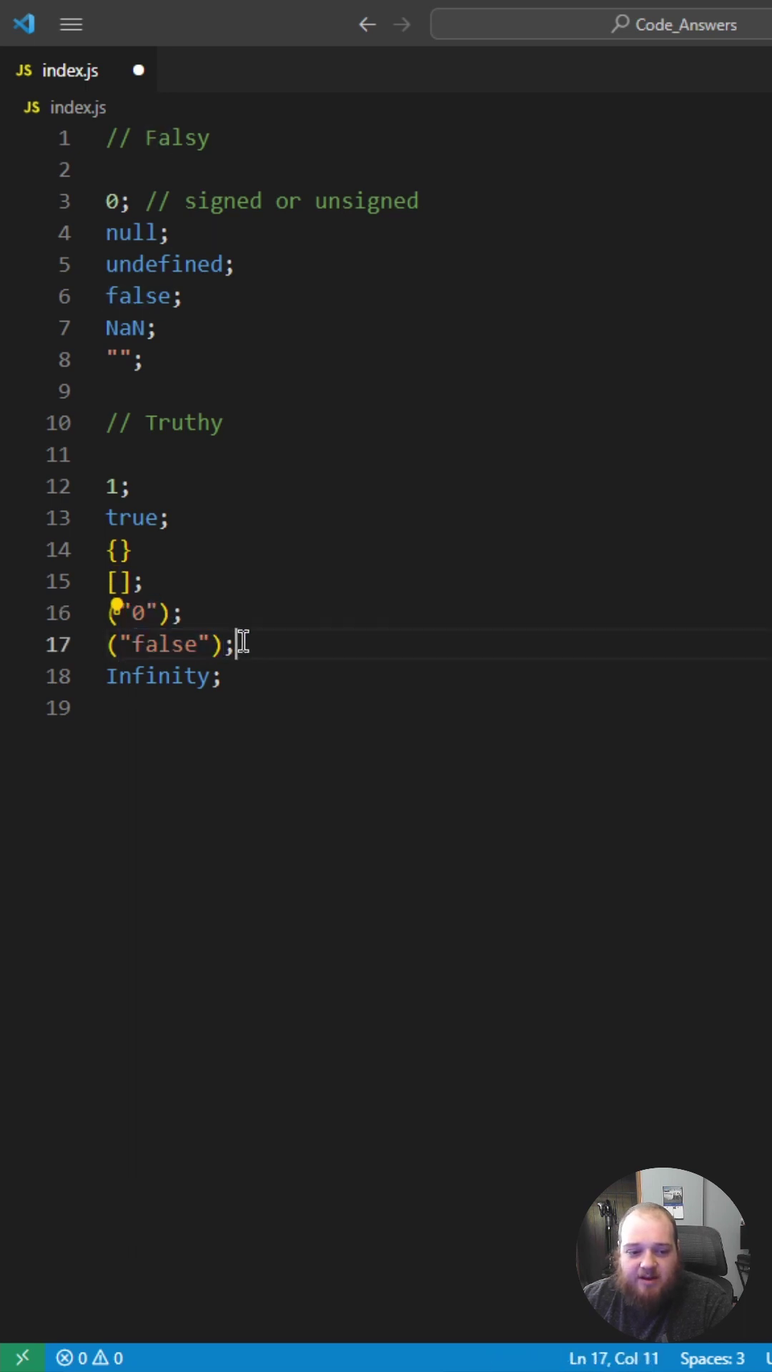